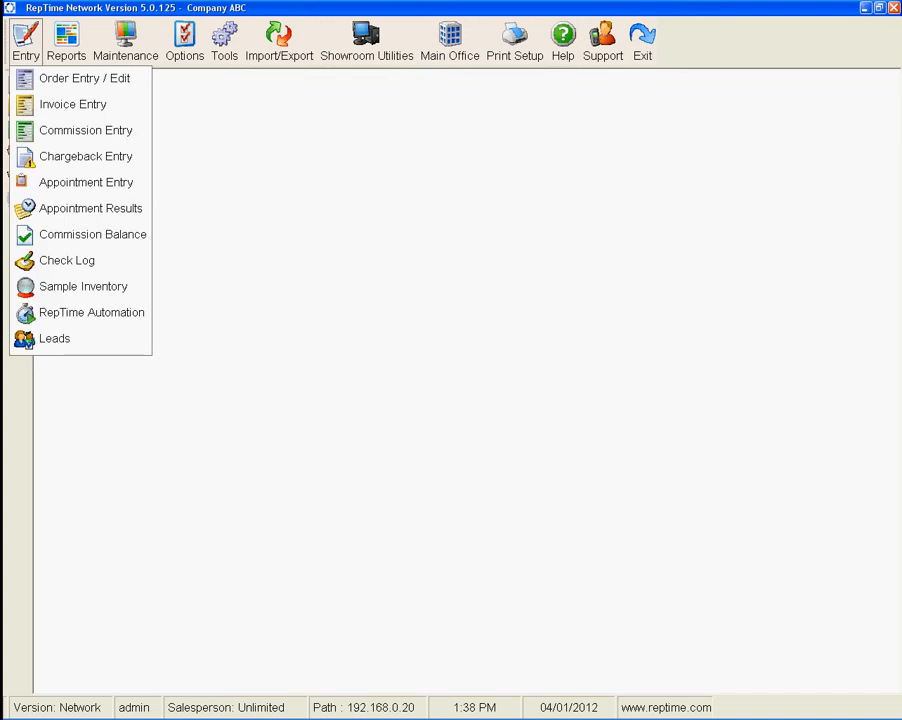
Step: Open the order entry form, go through the order types and choose Line Item
click(84, 78)
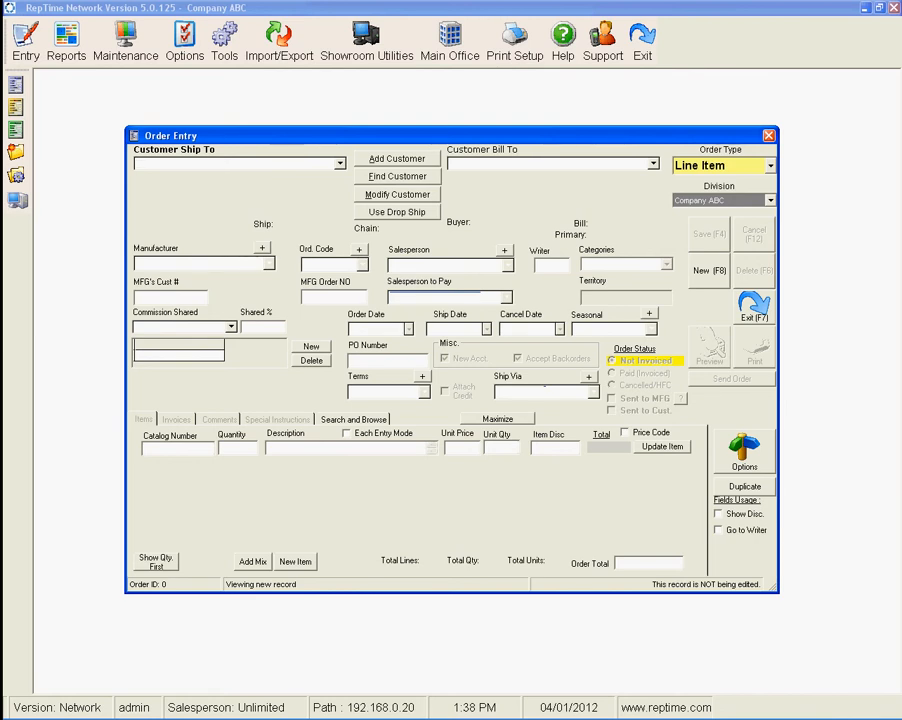
click(770, 166)
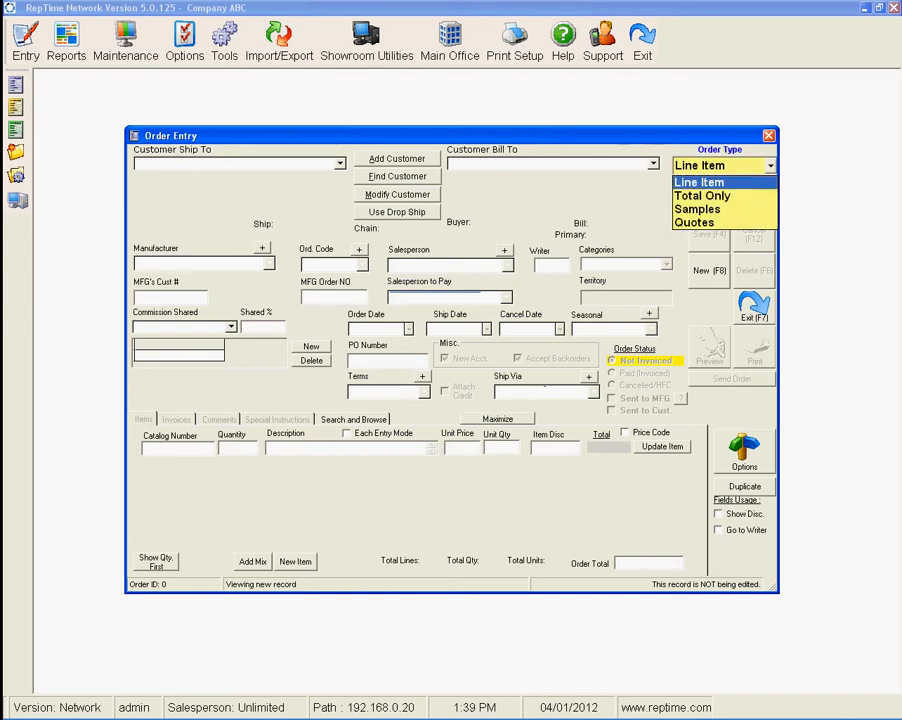
key(Down)
key(Down)
key(Up)
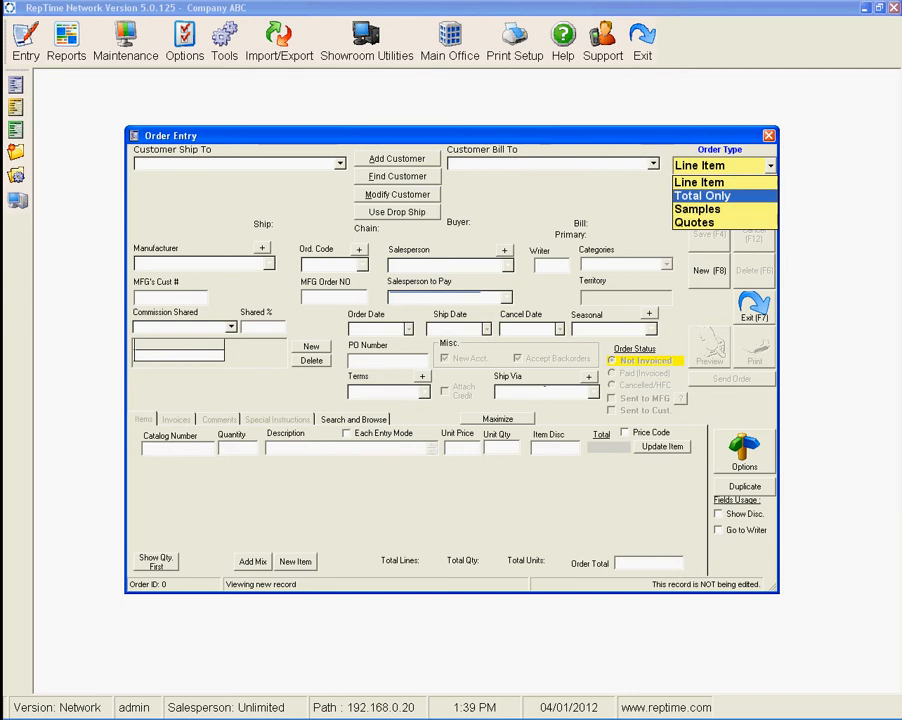
key(Down)
key(Down)
key(Up)
key(Up)
key(Up)
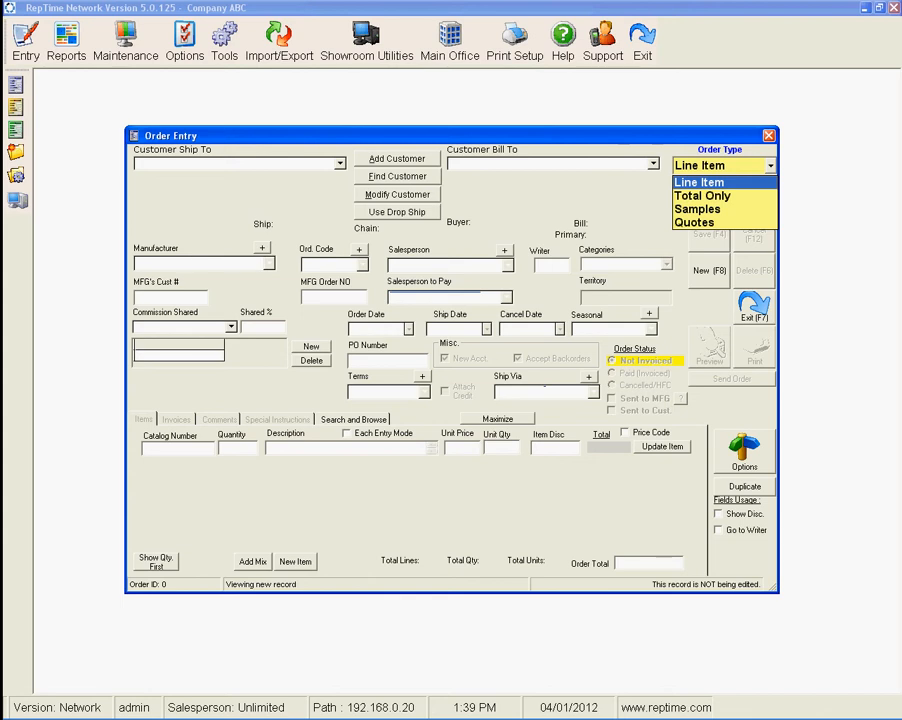
key(Return)
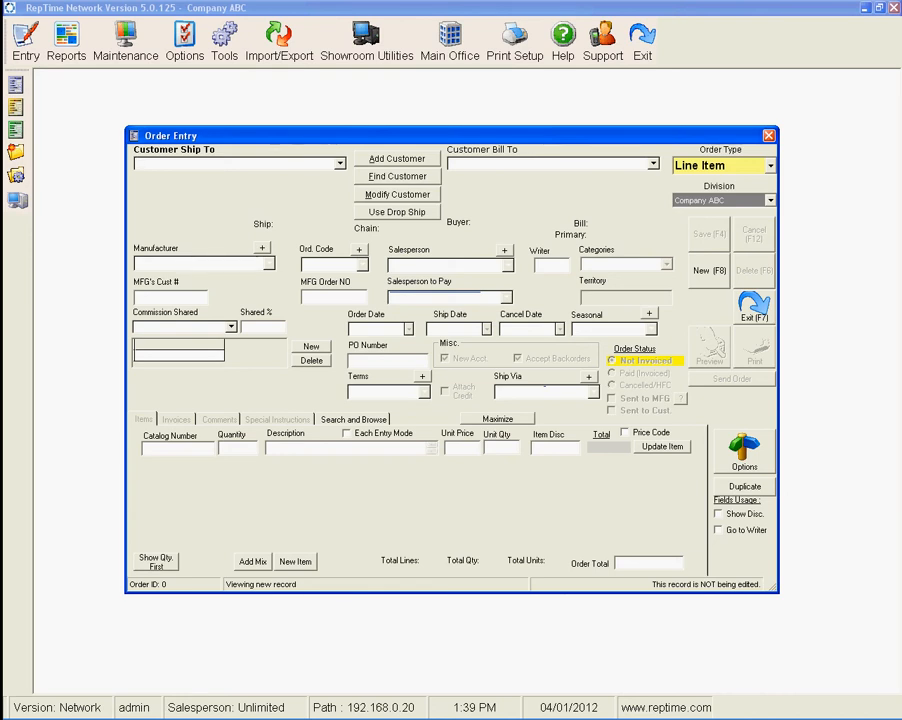
Step: Choose Test Customer as the ship-to customer and Banberry Designs Inc. as the manufacturer
text(test)
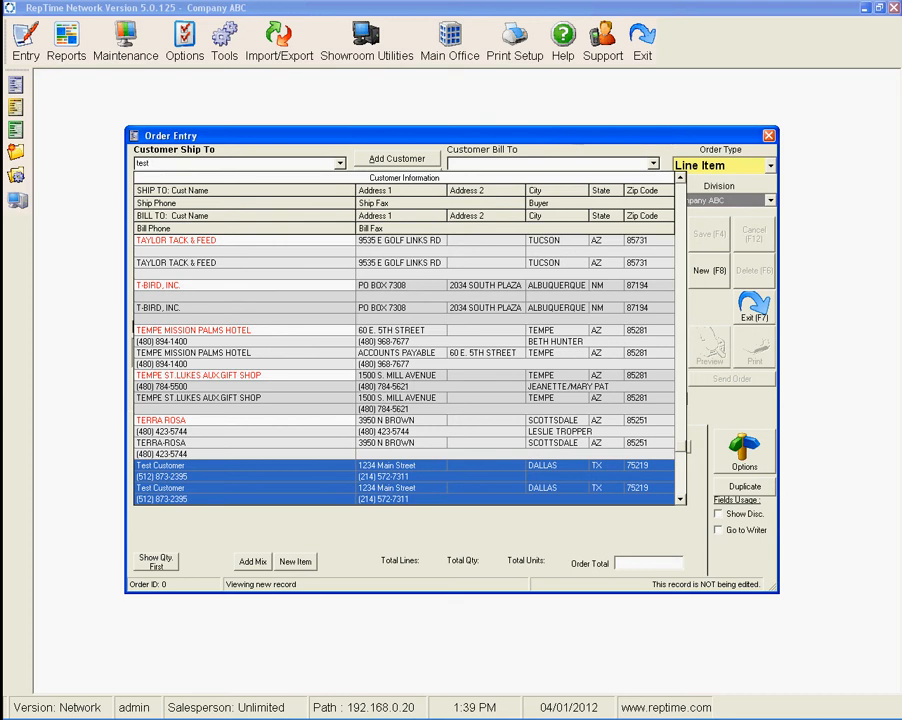
key(Return)
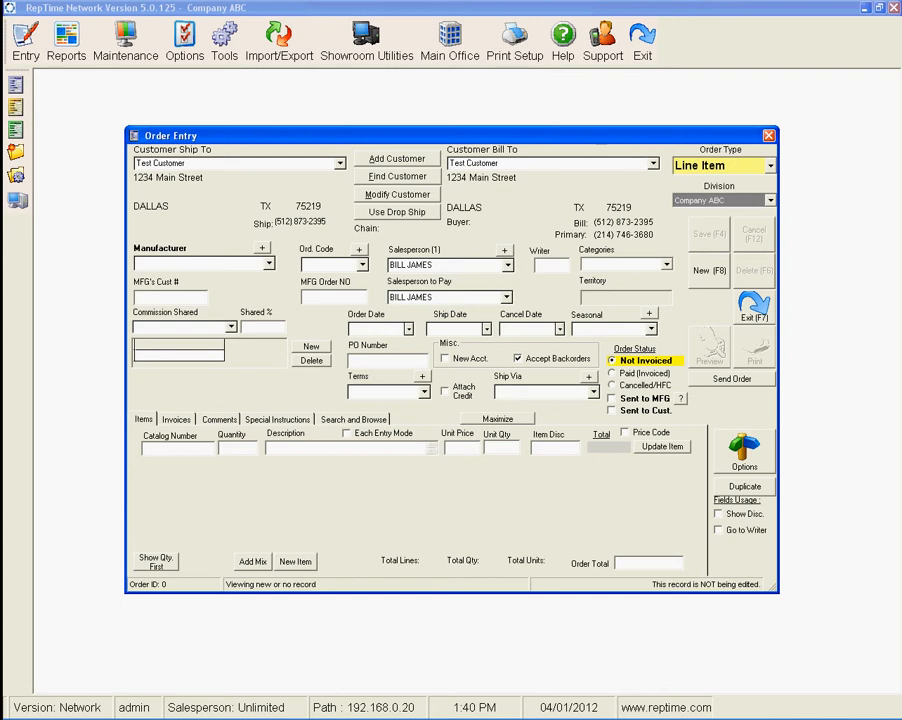
text(ba)
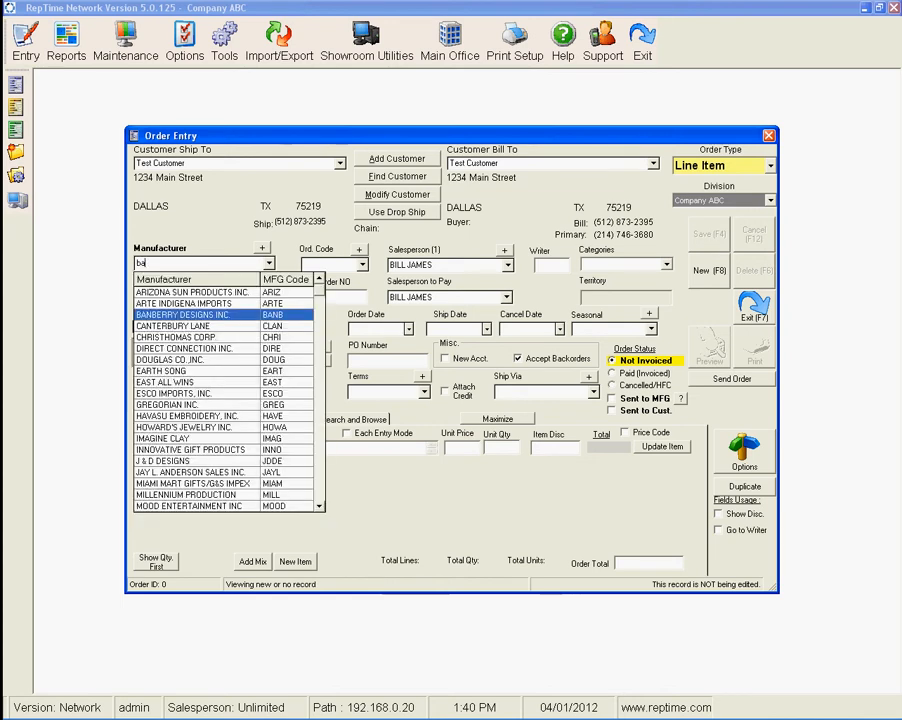
text(n)
key(Return)
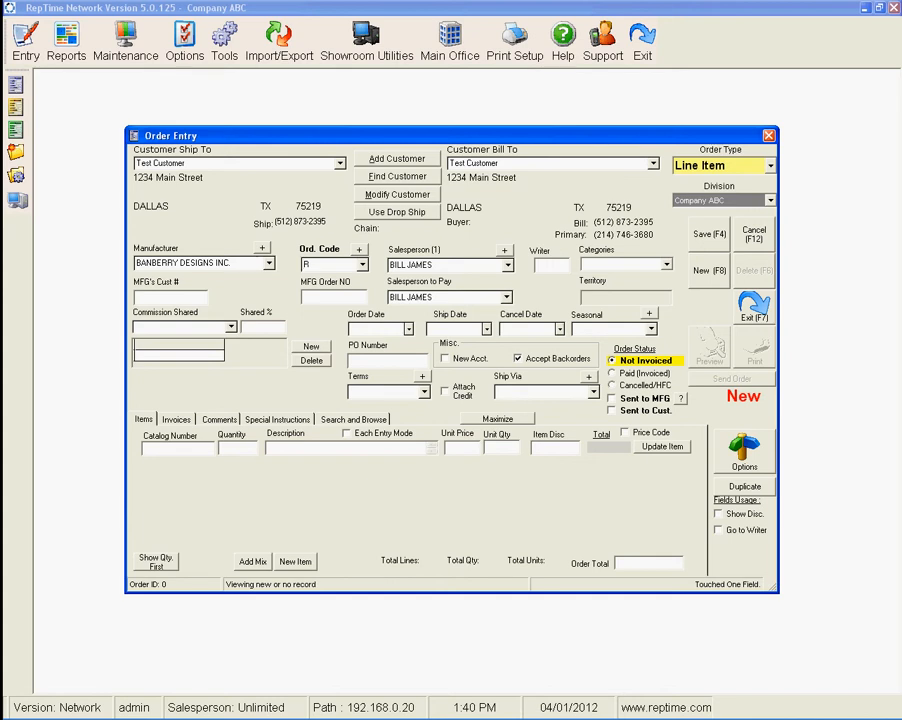
Step: Change the order code to S (SHOW) and keep the default salesperson
key(BackSpace)
text(S)
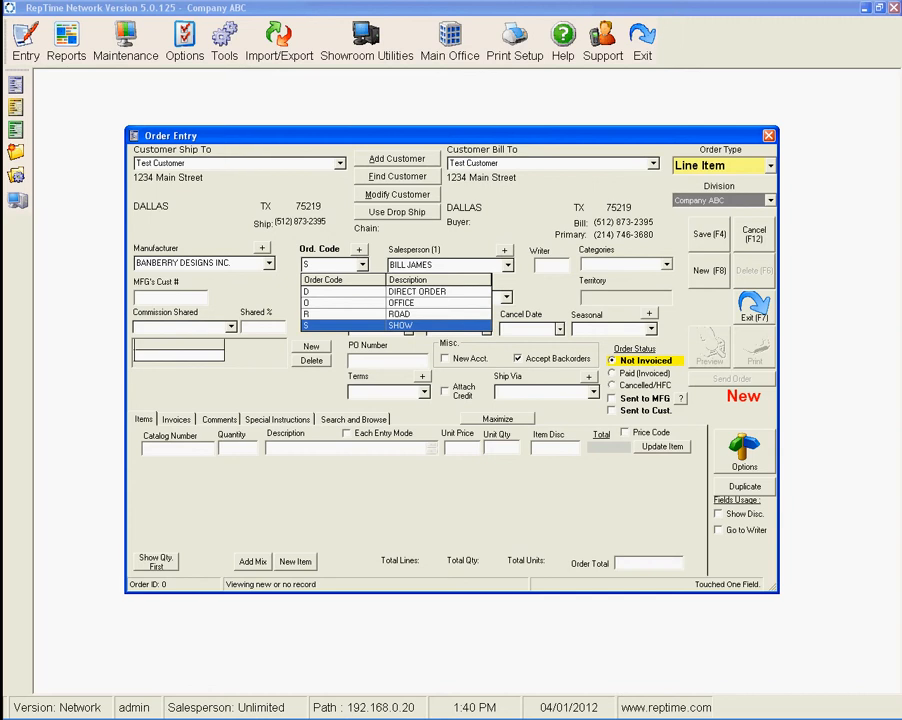
key(Tab)
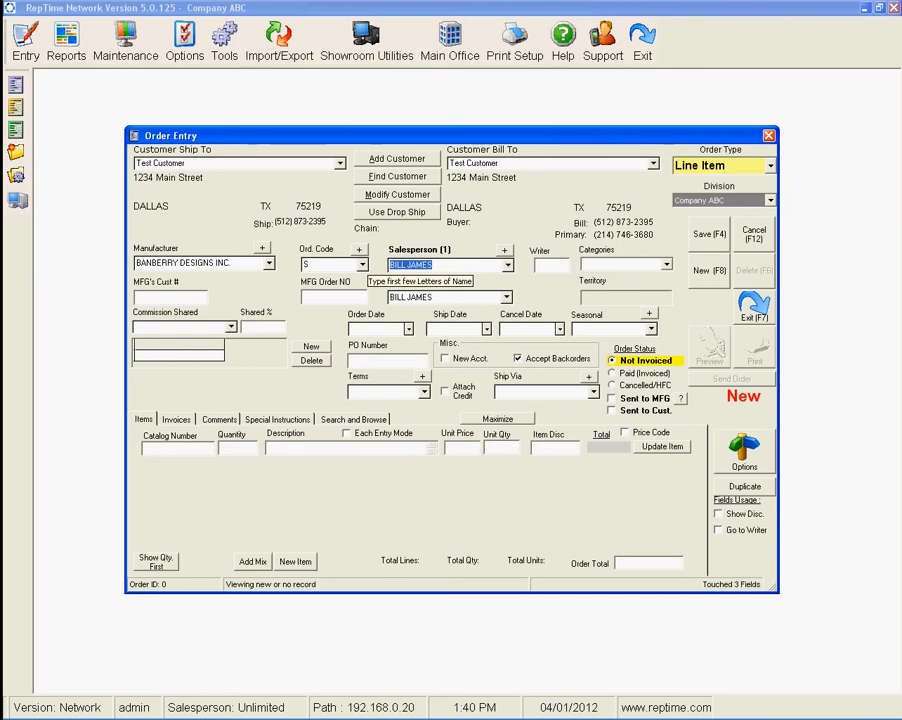
key(Tab)
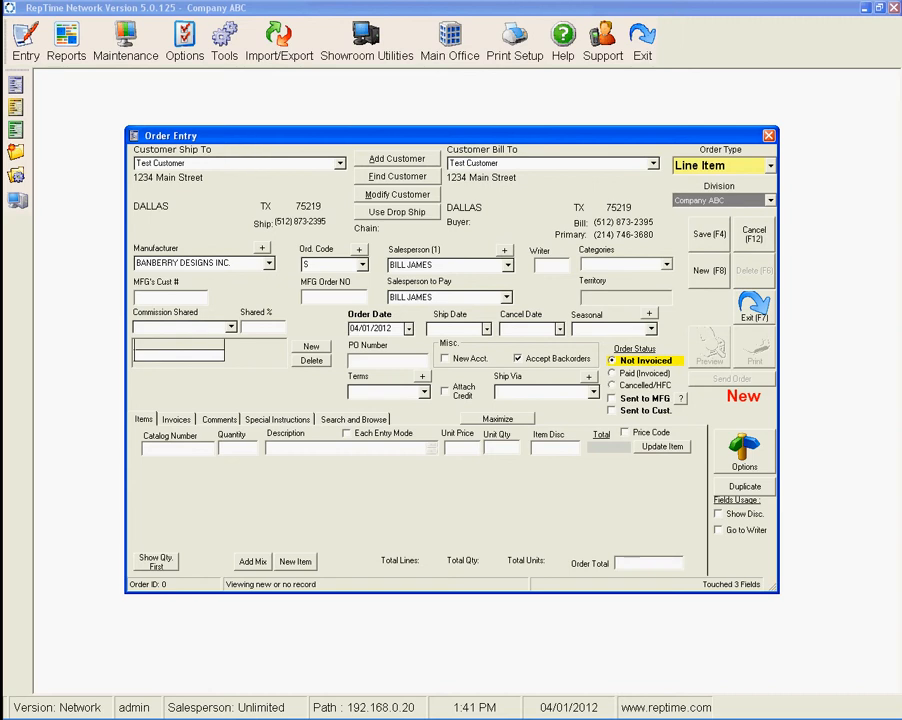
Step: Set the order date to 05/01/2012, the ship date to 06/01/2012 and the cancel date to 07/01/2012
text(5)
click(428, 328)
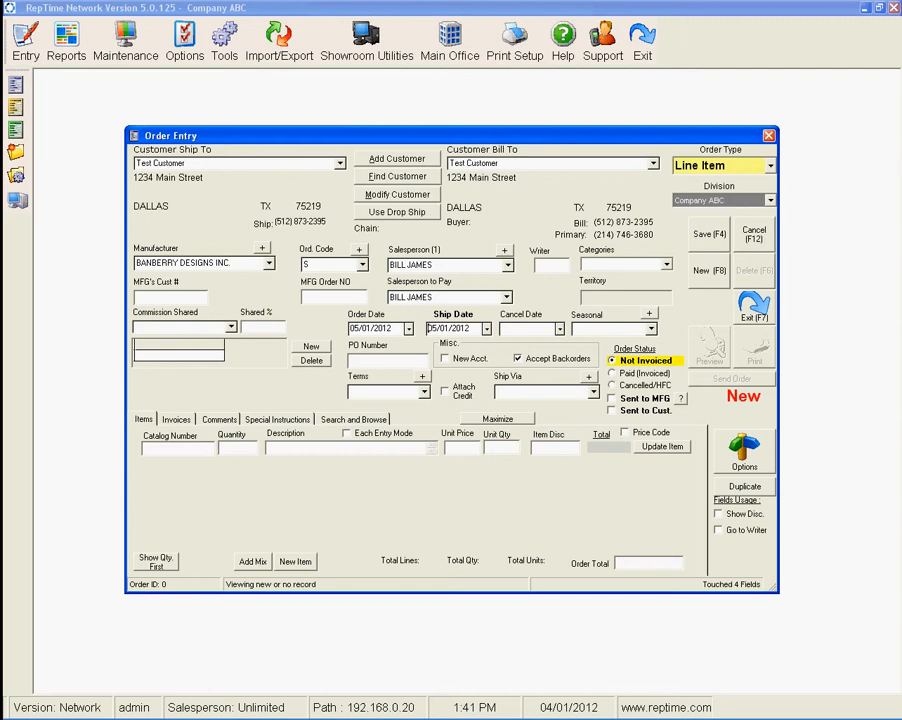
text(06/01)
key(Tab)
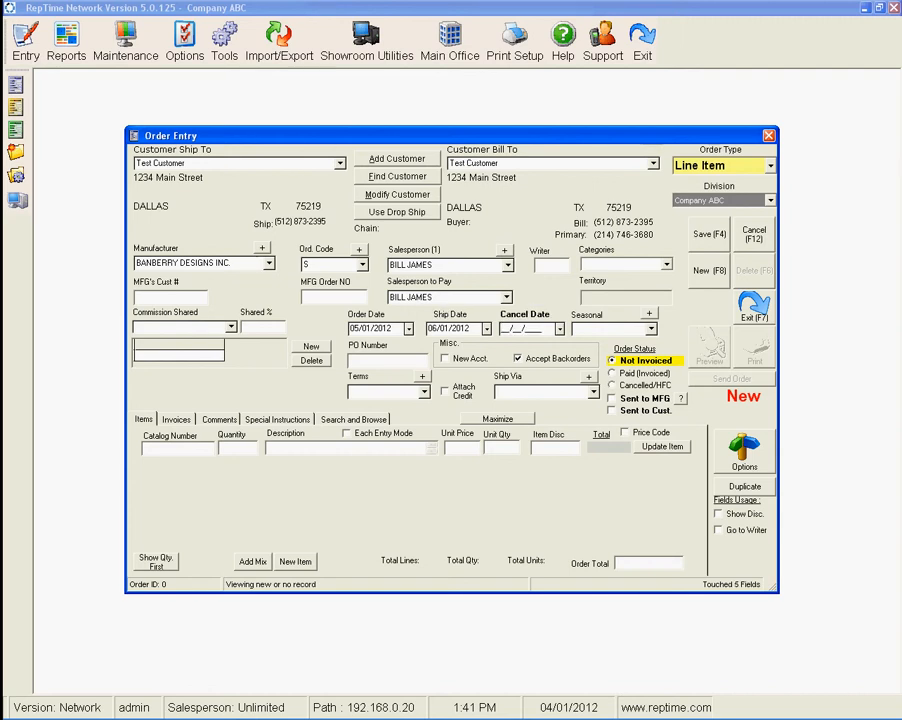
text(07/01/2011)
key(Tab)
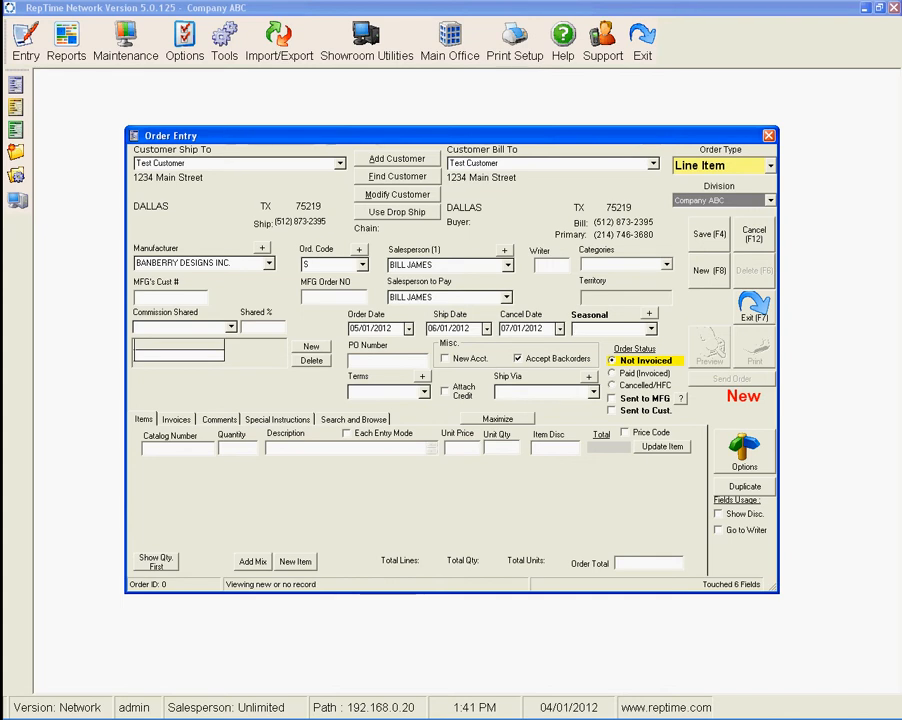
Step: Leave Seasonal blank, enter the purchase order number, and keep the default new account and backorder options
key(Tab)
text(TEST)
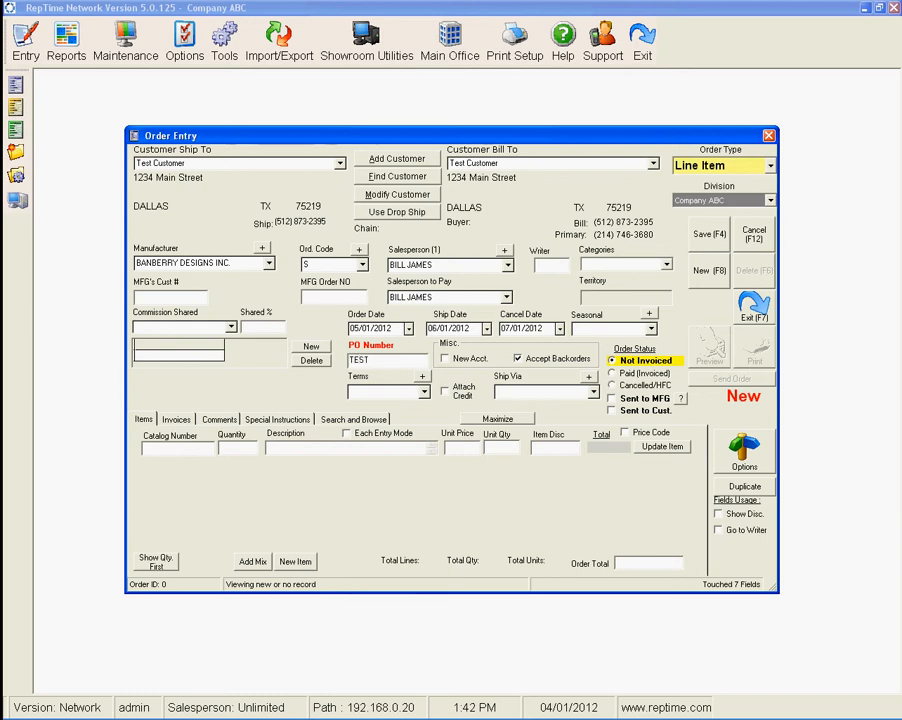
text(1234)
key(Tab)
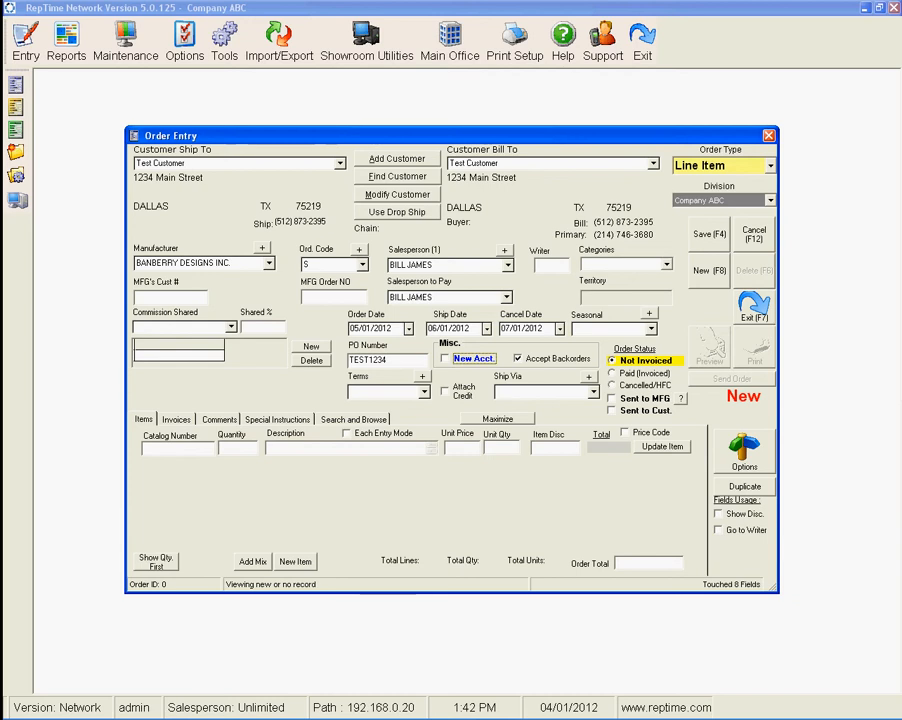
key(Tab)
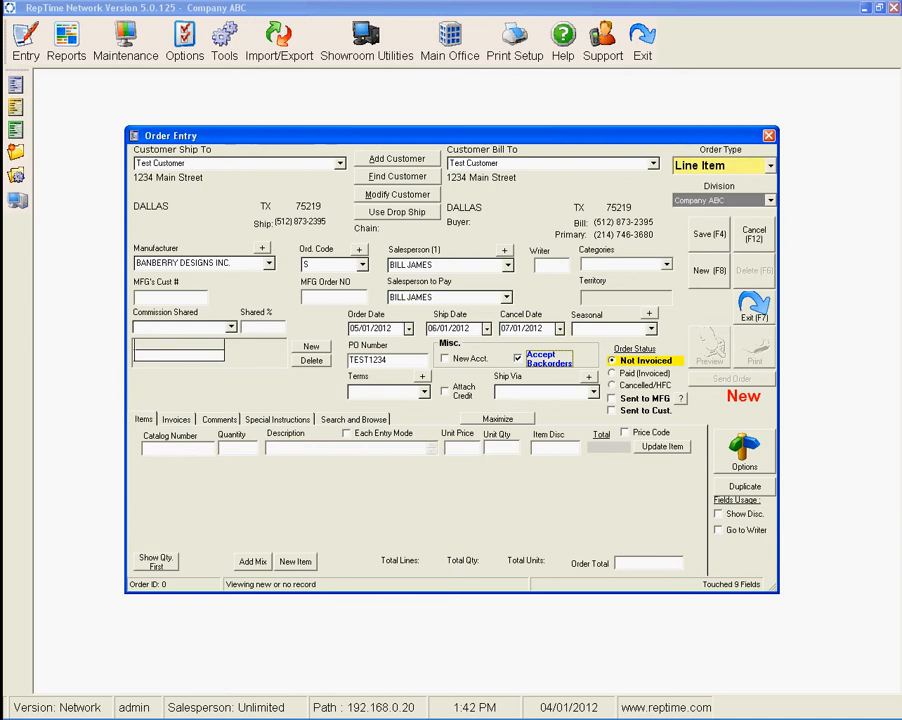
key(Tab)
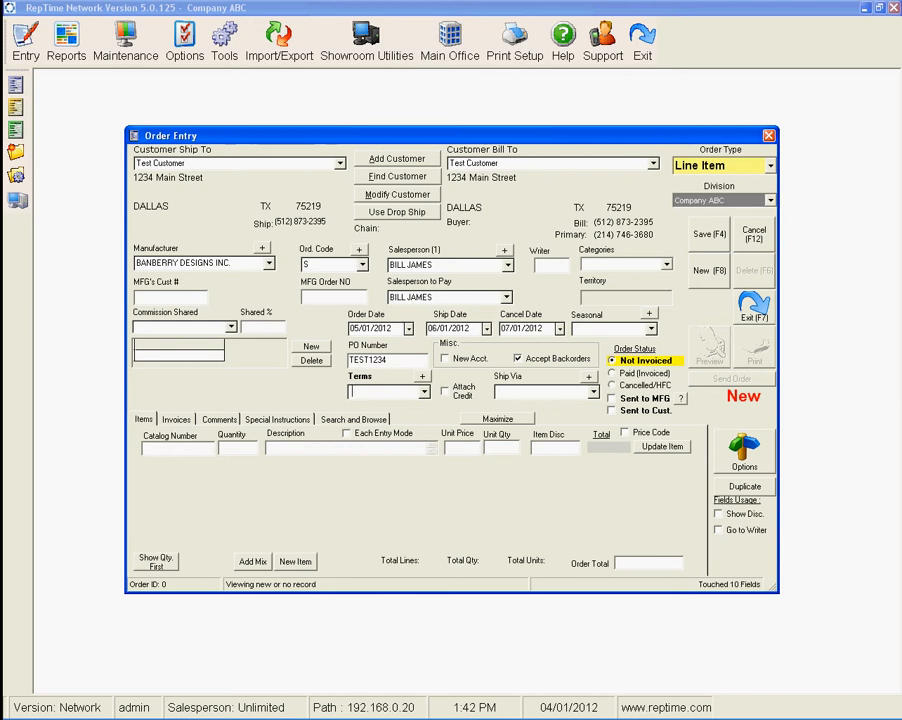
Step: Set the terms to VISA using the customer's stored card and save them as the default for this customer and manufacturer
key(Down)
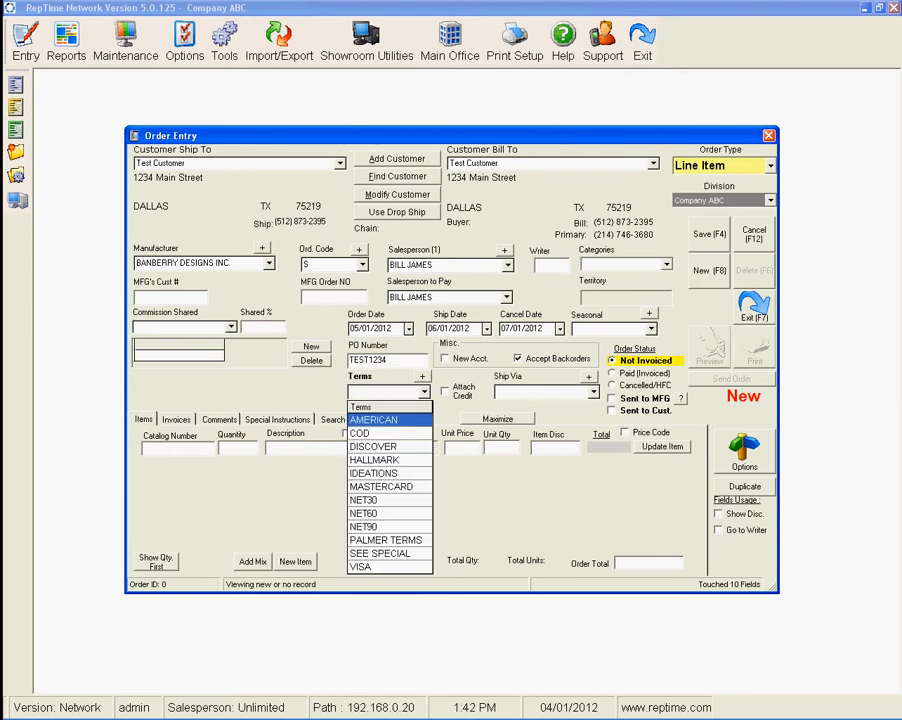
click(361, 567)
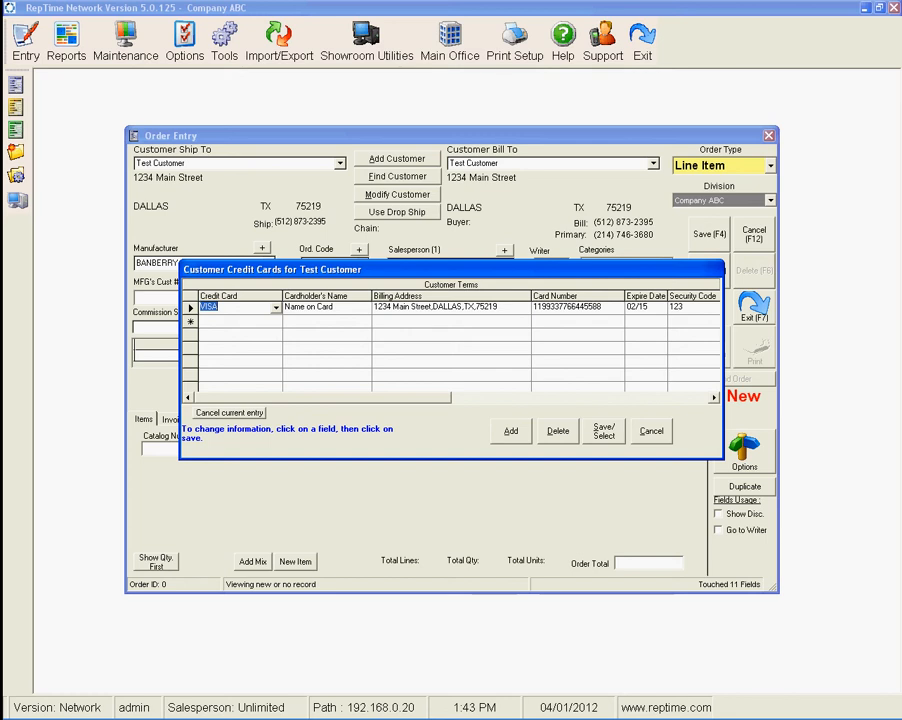
key(alt+s)
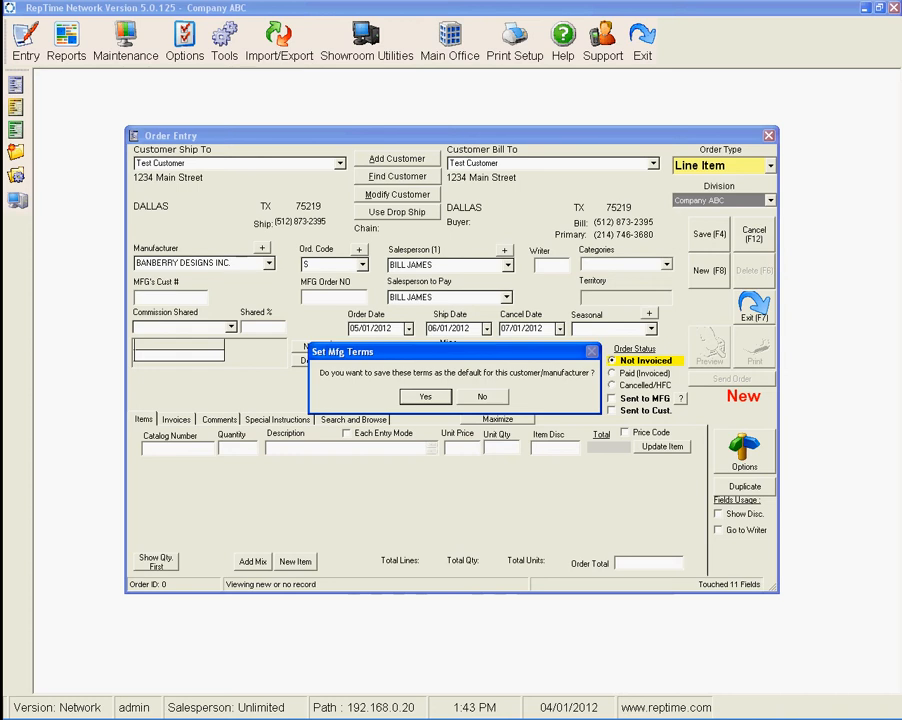
key(Return)
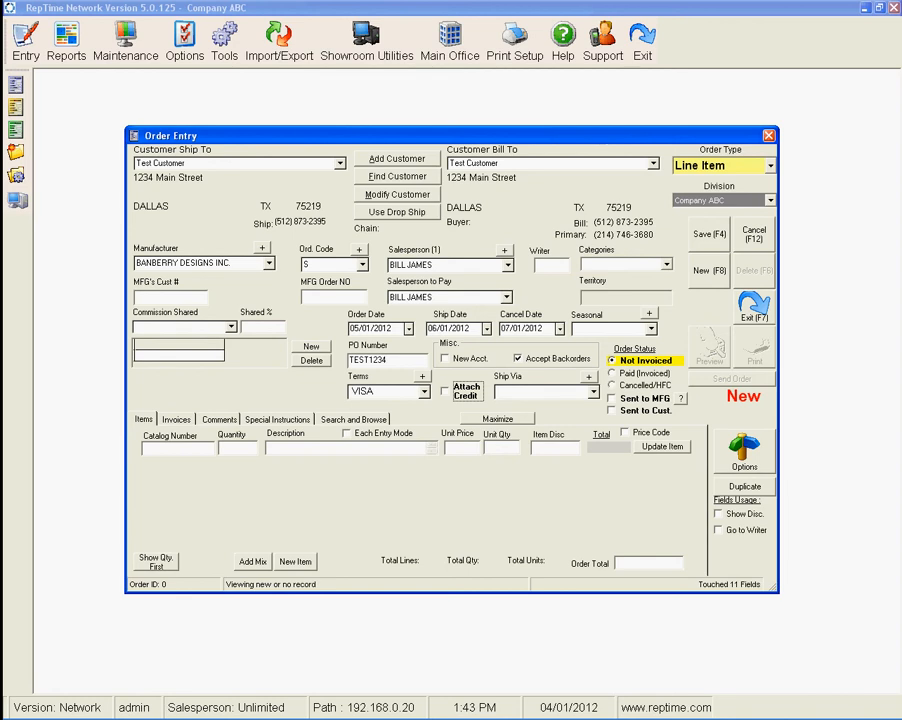
Step: Leave Attach Credit off and set Ship Via to BEST WAY
key(Tab)
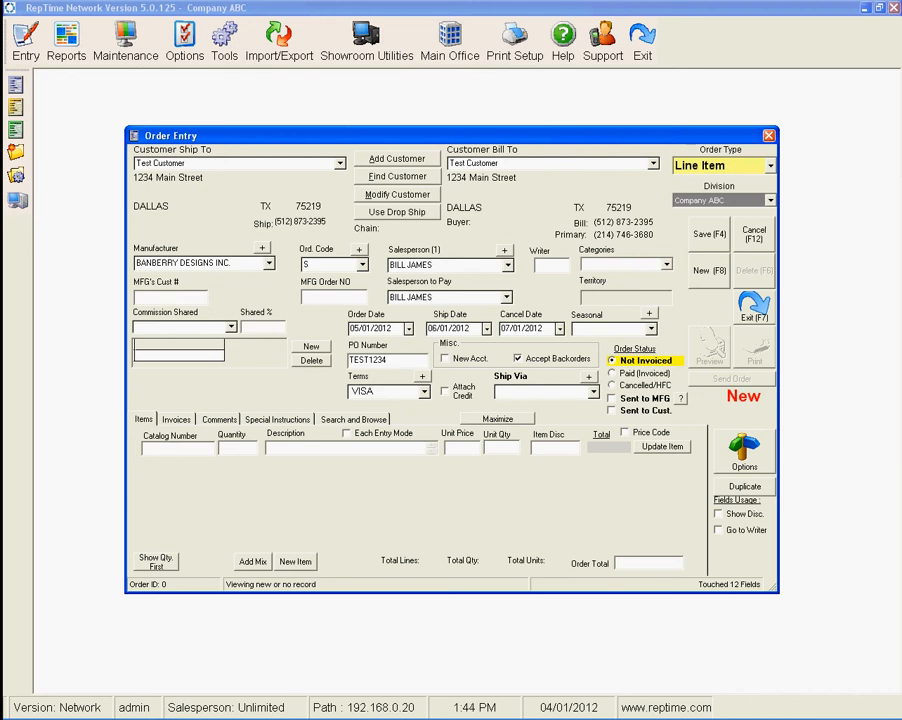
text(b)
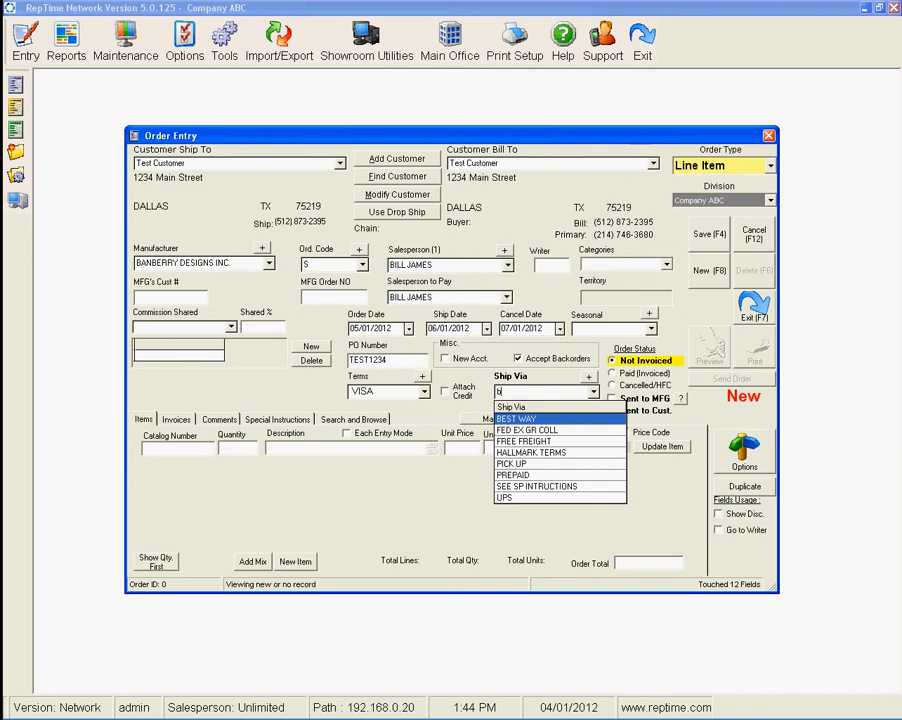
key(Tab)
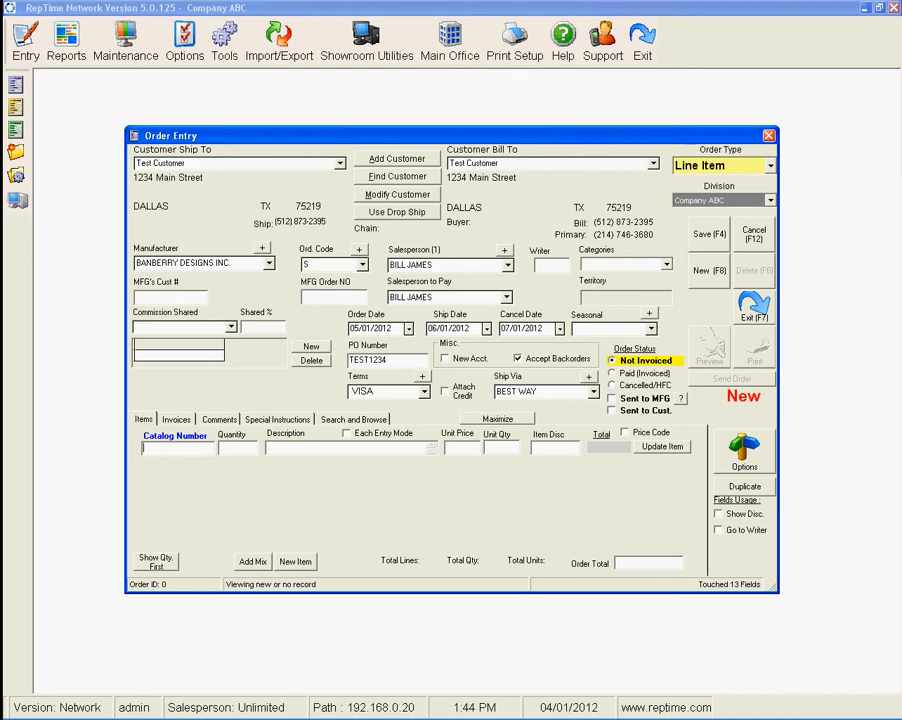
Step: Pick items 9982, 9985, 9988 and 9995 from the manufacturer's catalog for the order
key(Return)
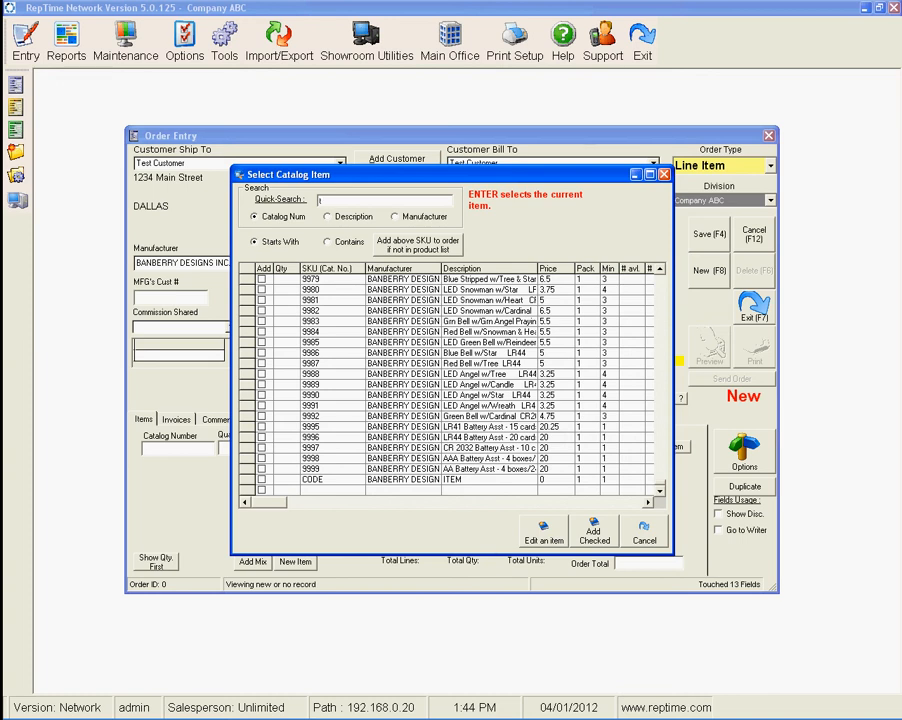
click(262, 311)
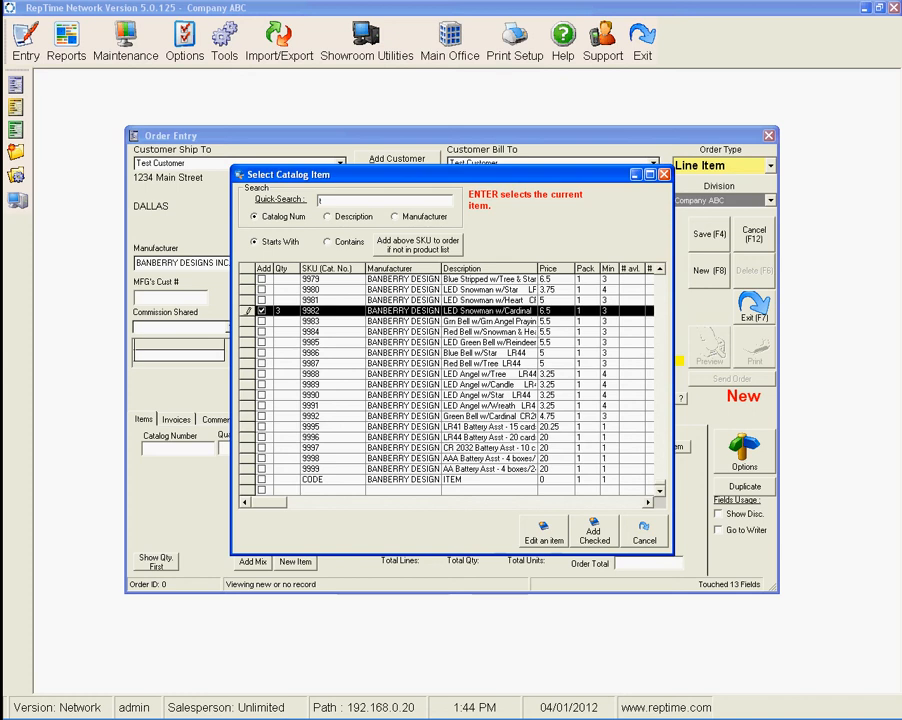
click(262, 342)
click(262, 374)
click(262, 427)
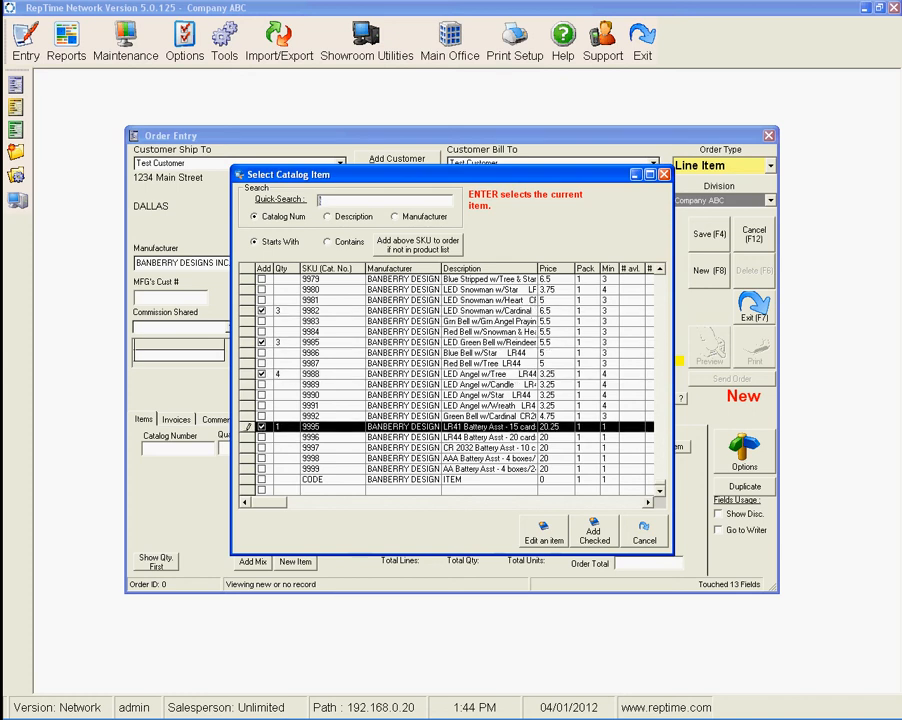
click(594, 531)
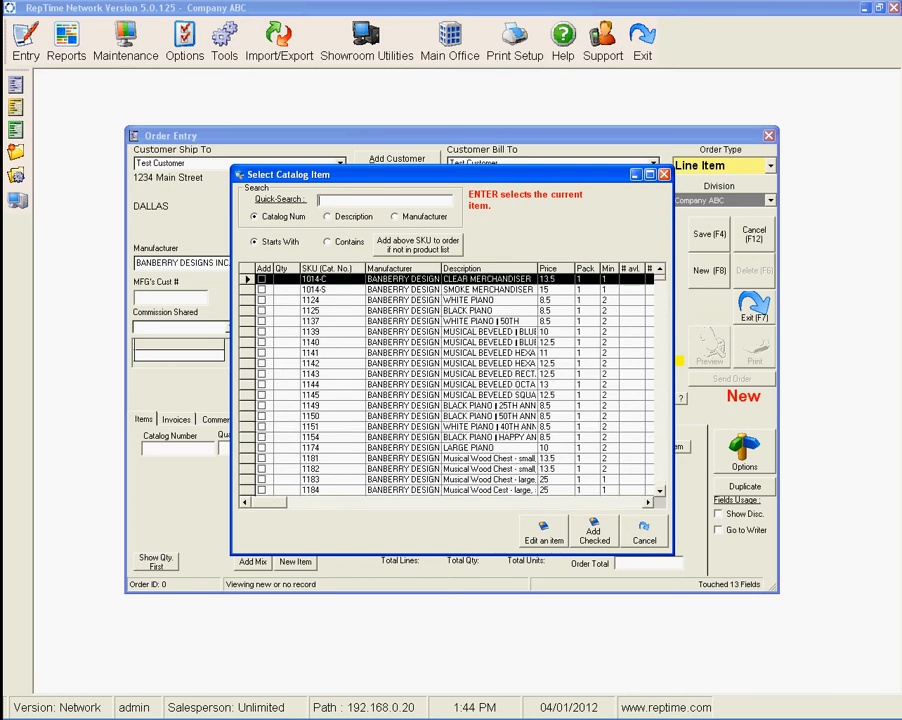
Step: Find catalog numbers starting with 2 and mark items 2003, 2006, 201, 2031 and 2033 for the order
text(2)
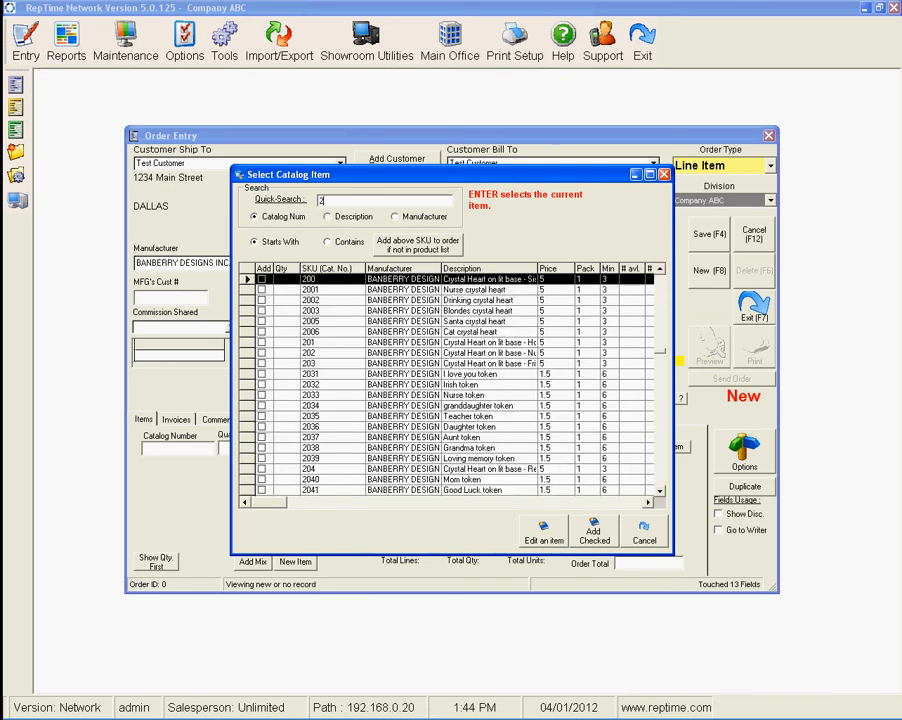
click(262, 311)
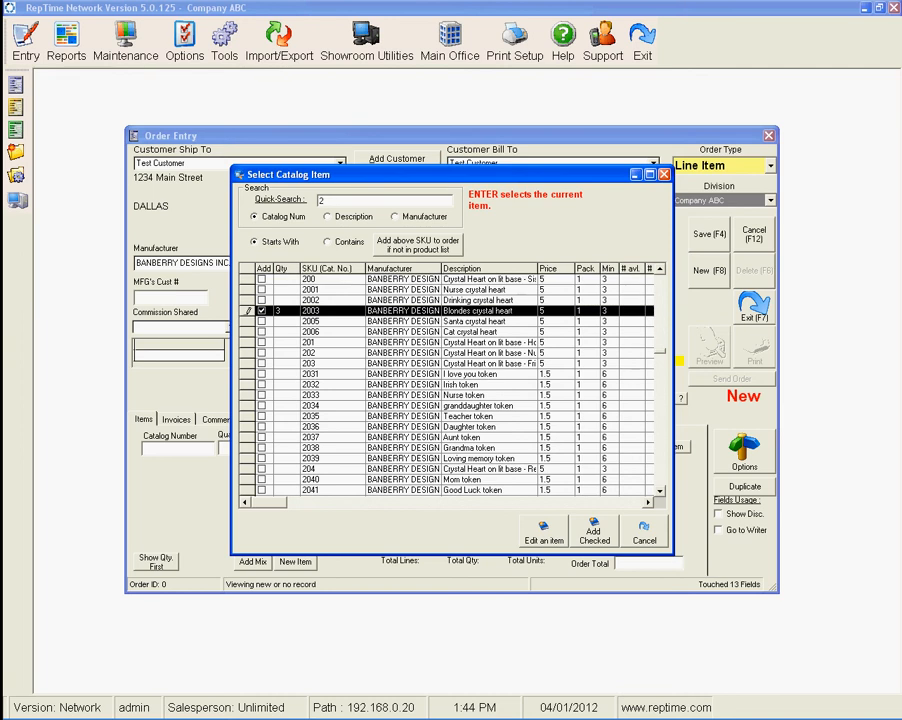
click(262, 332)
click(262, 342)
click(262, 374)
click(262, 395)
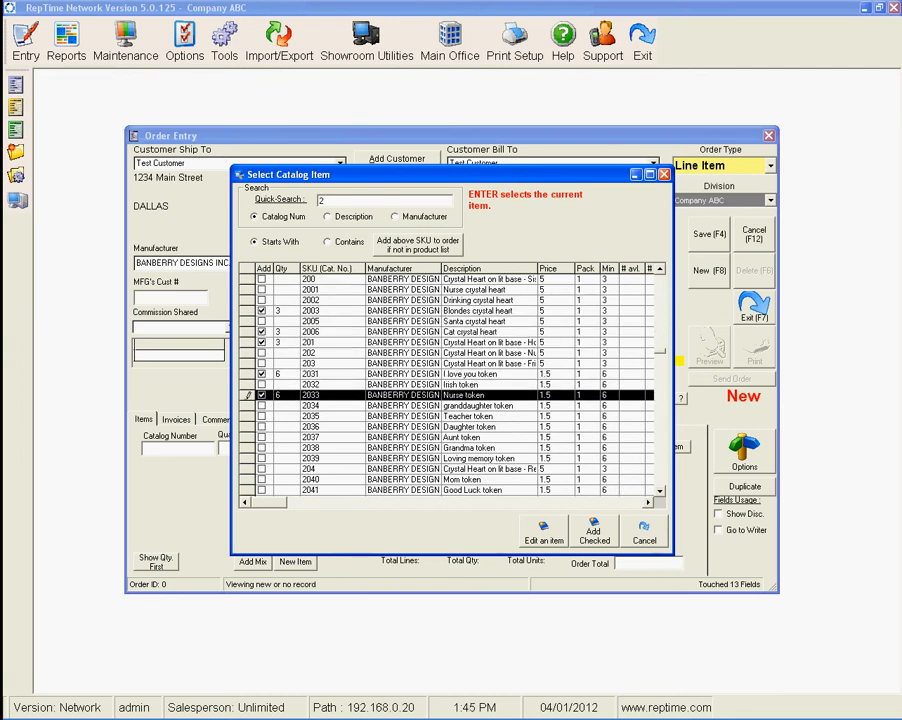
Step: Set the quantity of item 2033 (Nurse token) to 12 and mark item 2037 (Aunt token) with quantity 15
click(279, 395)
text(12)
click(262, 437)
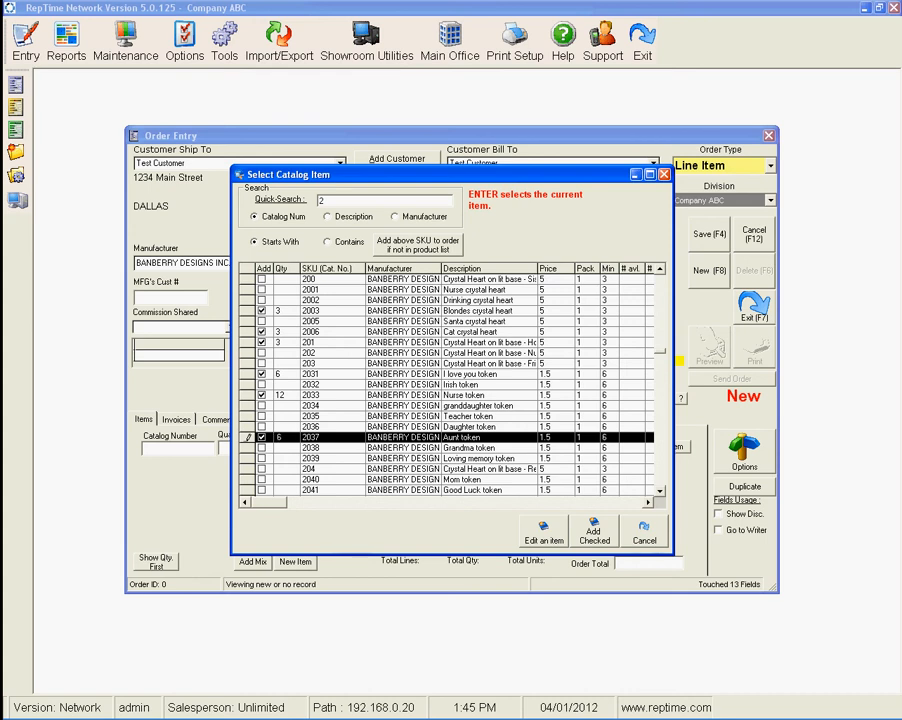
click(280, 437)
text(15)
scroll(445, 385, down, 3)
scroll(445, 385, down, 1)
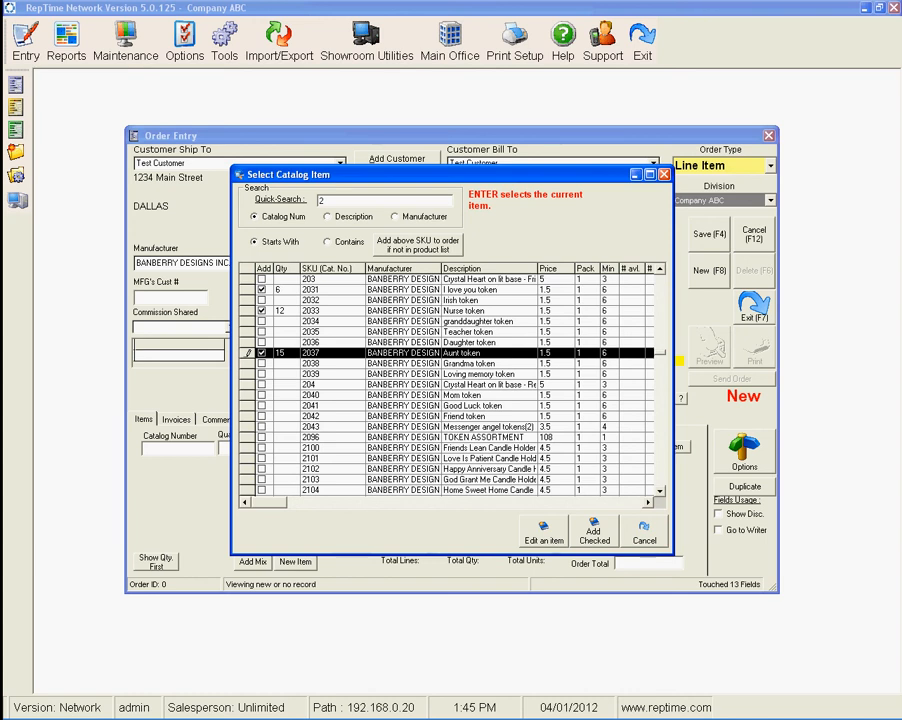
Step: Mark item 2040 (Mom token) with quantity 15 and add all checked catalog items to the order
click(285, 395)
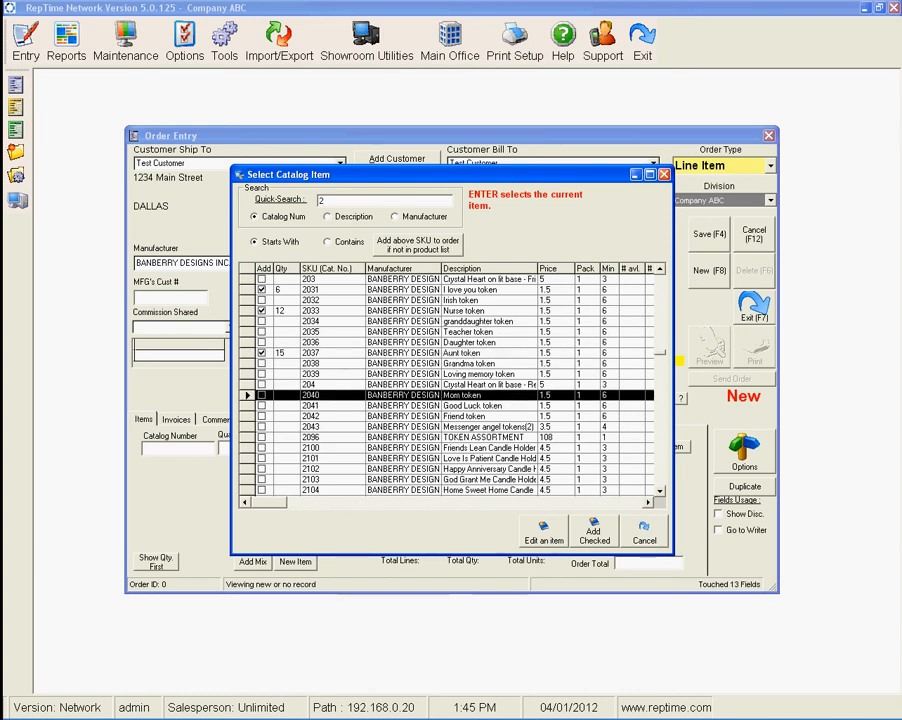
text(15)
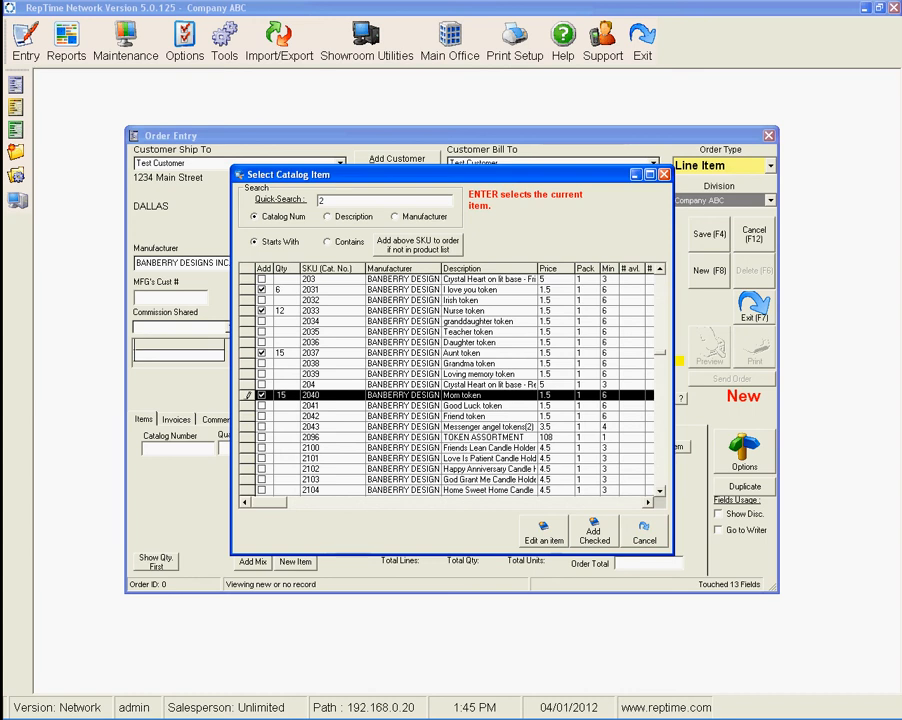
click(594, 531)
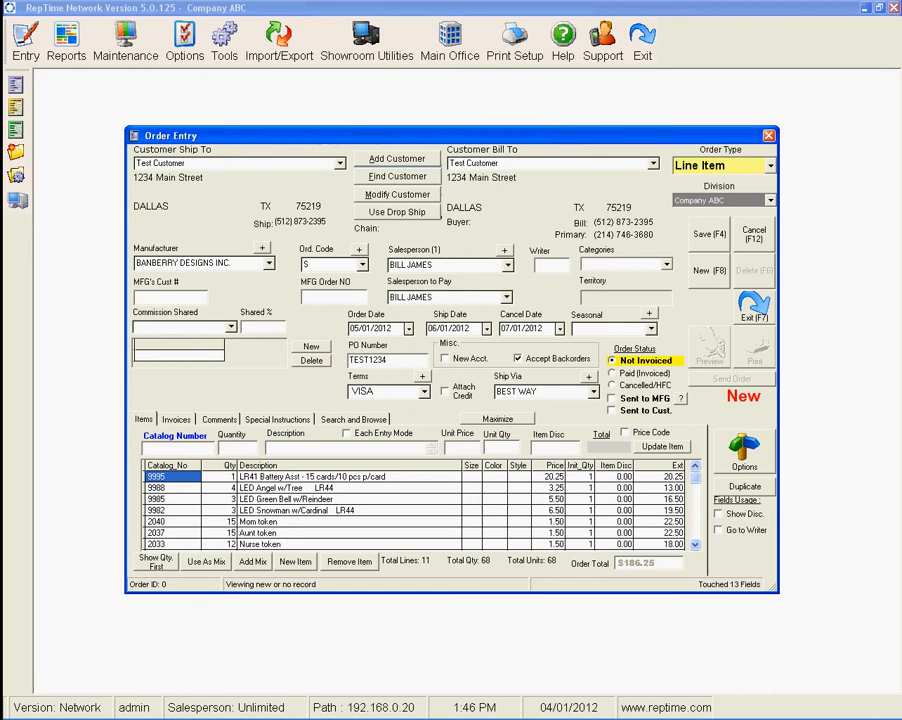
scroll(418, 510, down, 2)
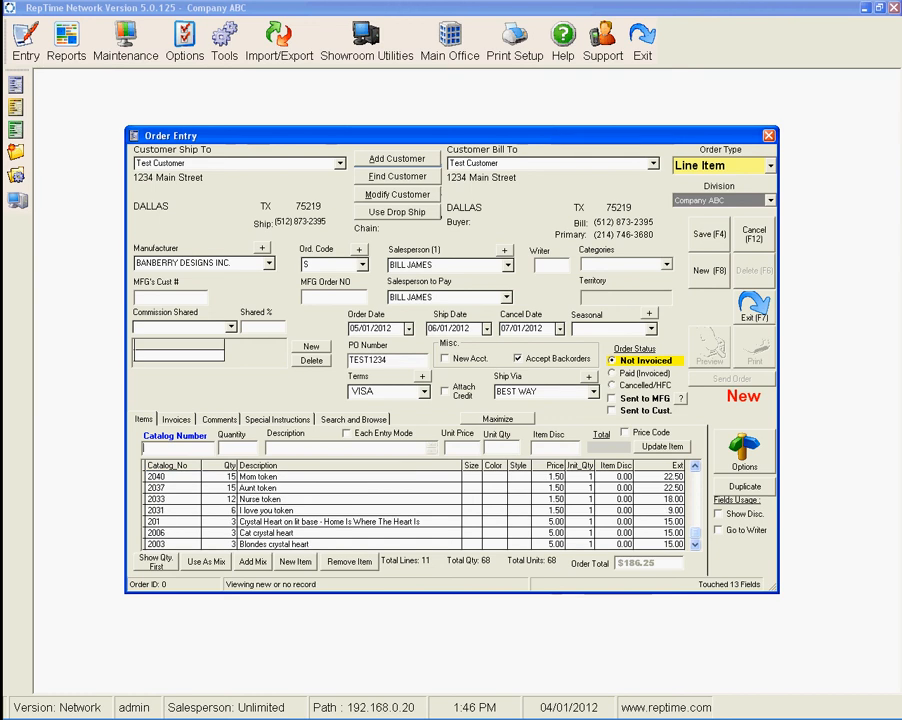
scroll(418, 510, up, 2)
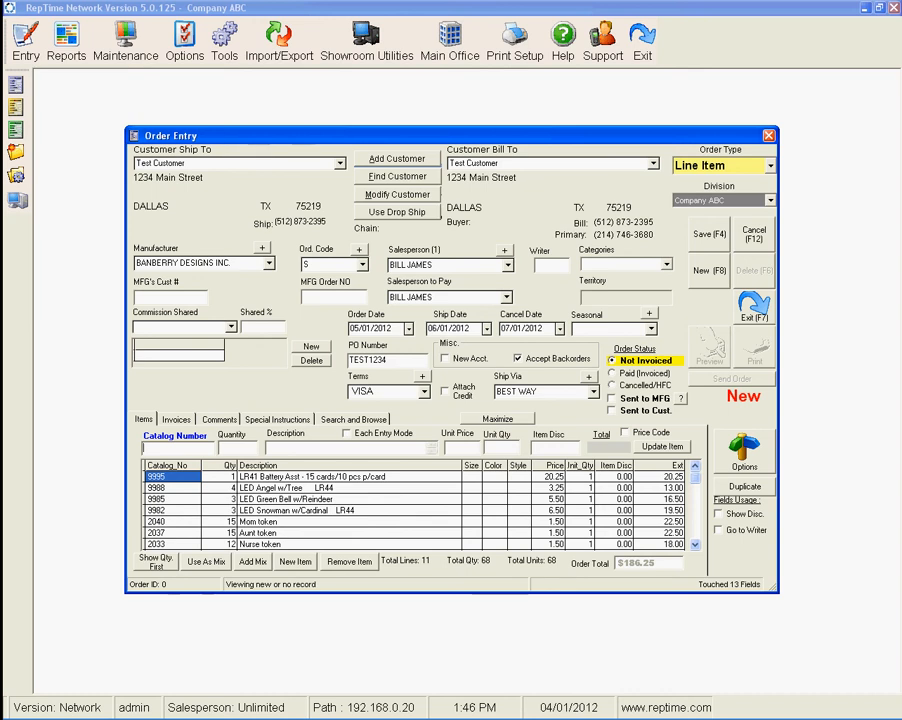
Step: Enter the comment "ship ASAP" and the special instruction "discound for spring", and save the order
click(219, 420)
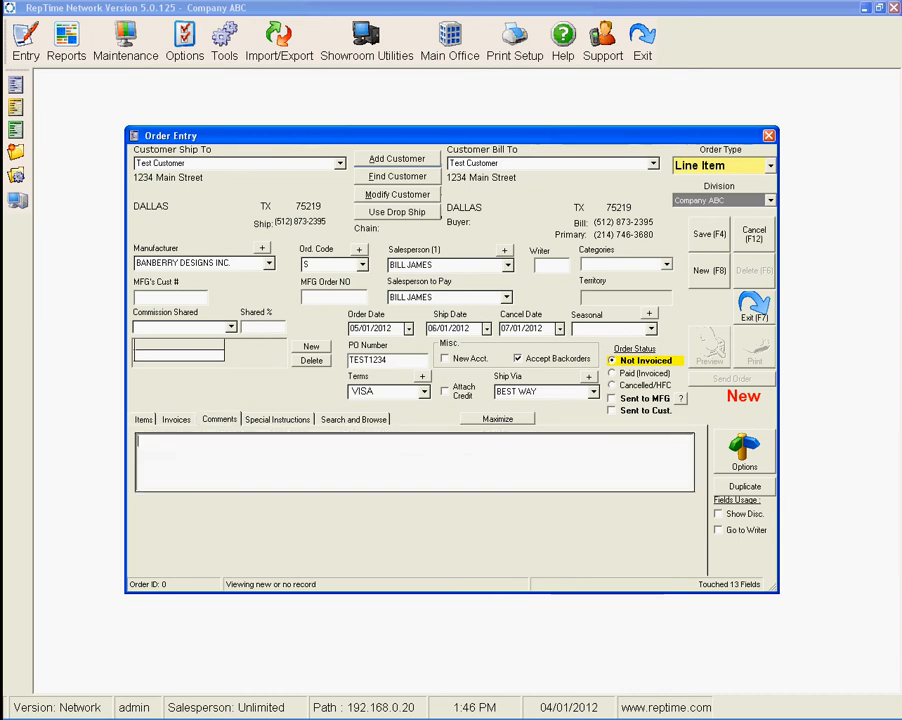
text(ship ASAP)
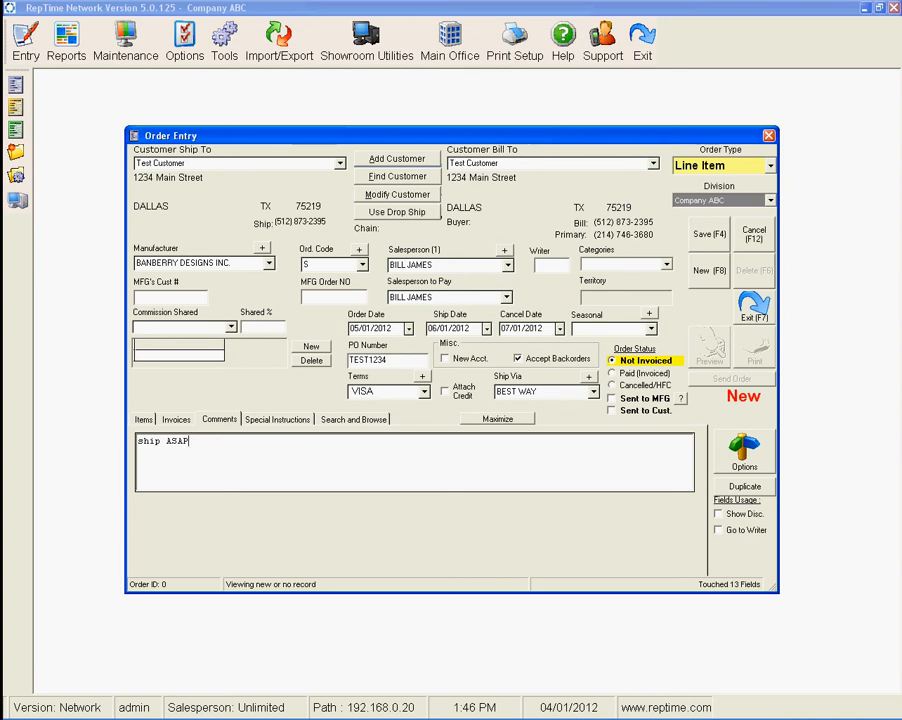
key(Tab)
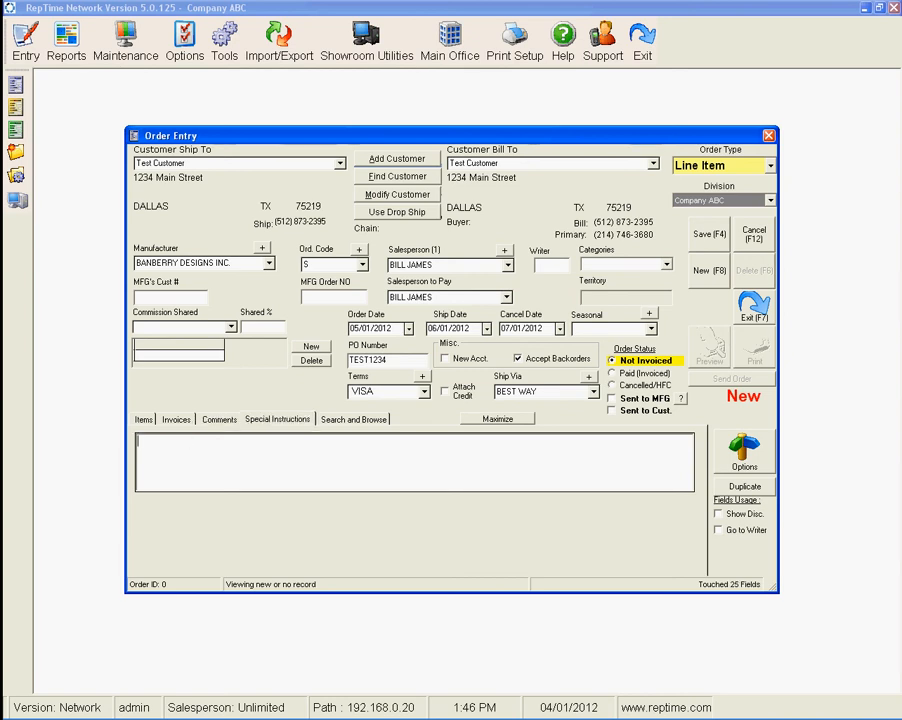
text(discound for spring)
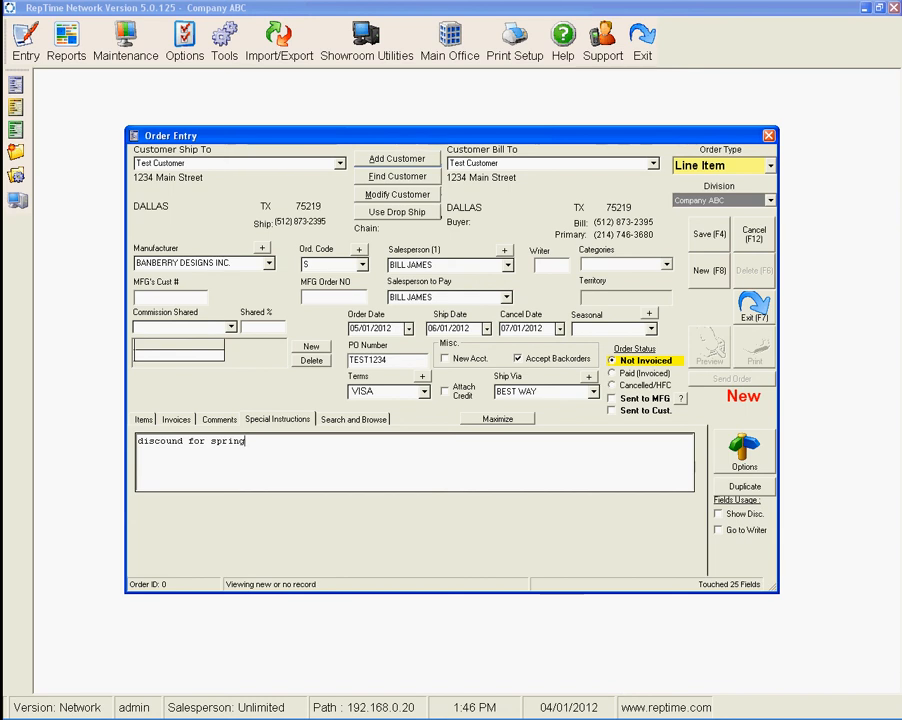
key(F4)
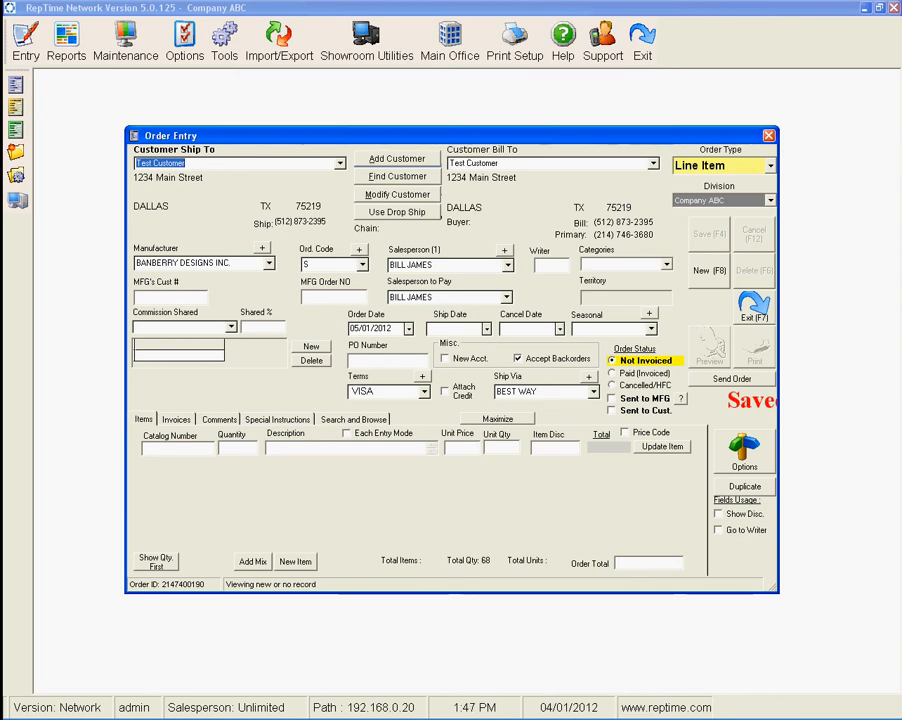
Step: Browse the saved orders and pick a Test Customer order from the list
click(353, 420)
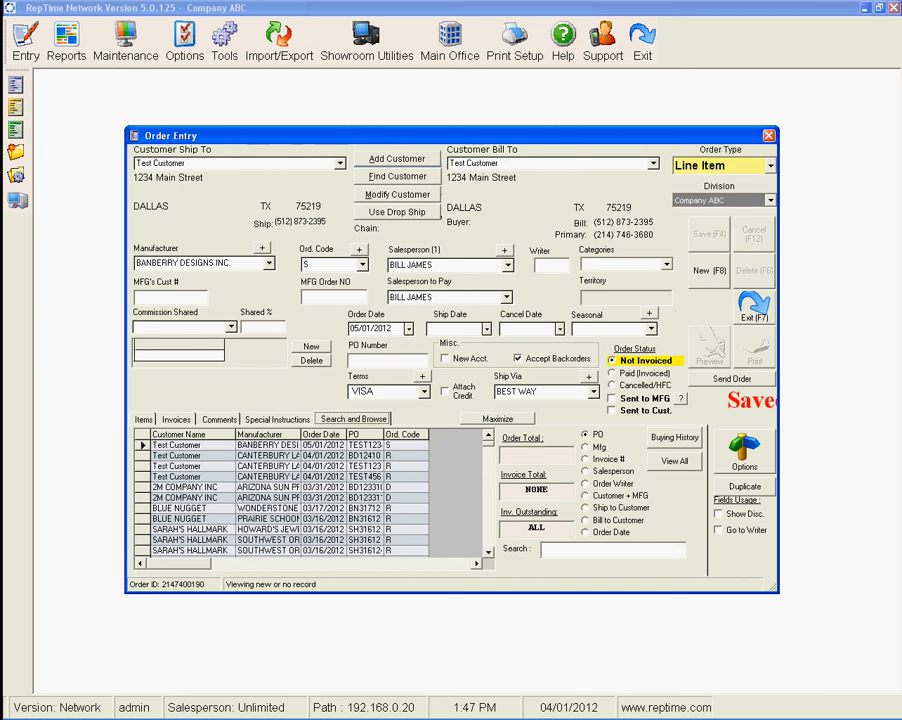
click(364, 456)
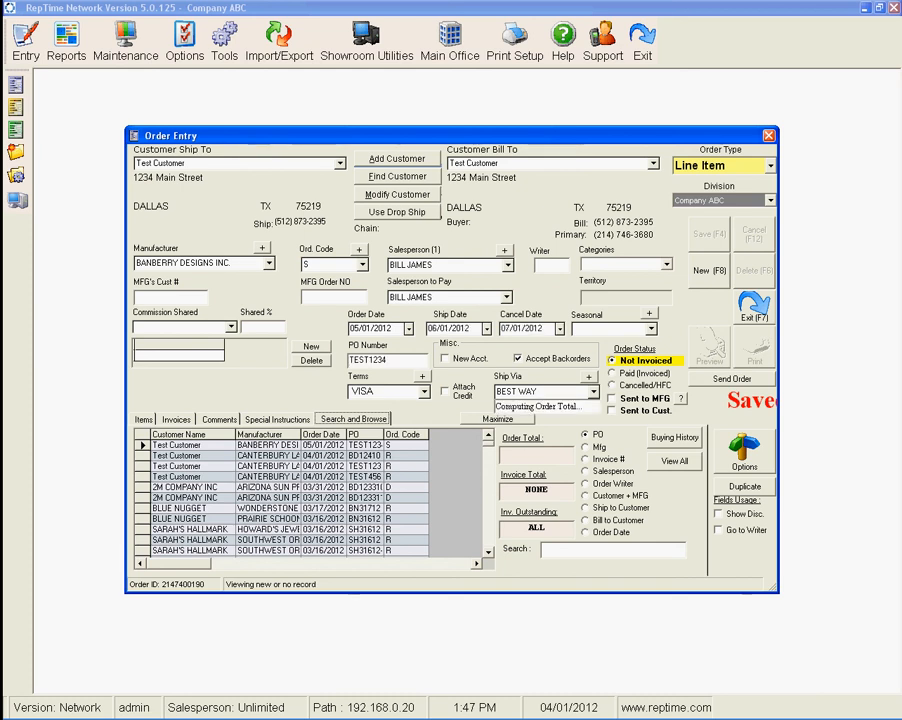